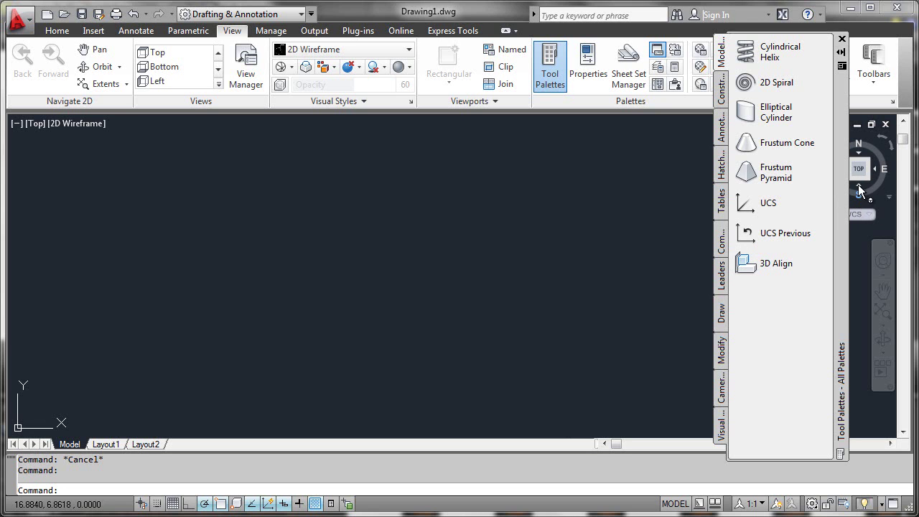
Open the Customize Palettes dialog and scroll the Palette Groups tree to its top
right_click(840, 96)
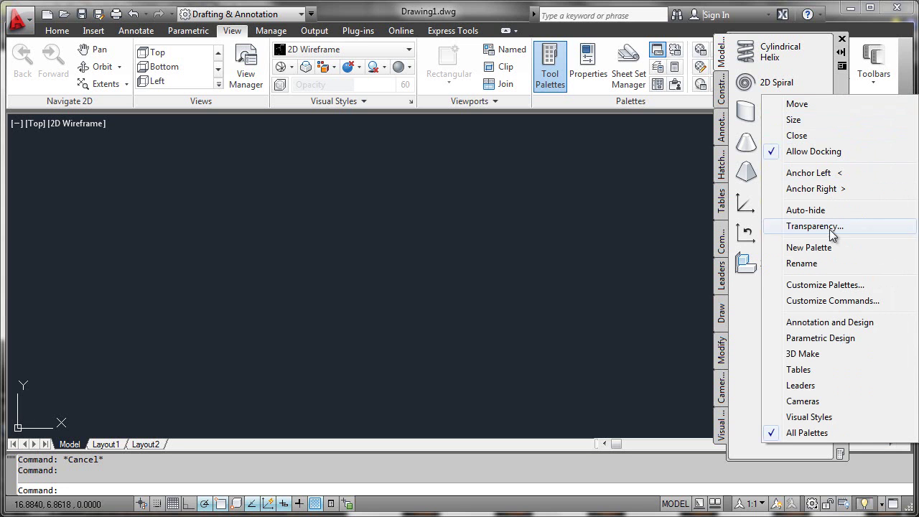
left_click(827, 285)
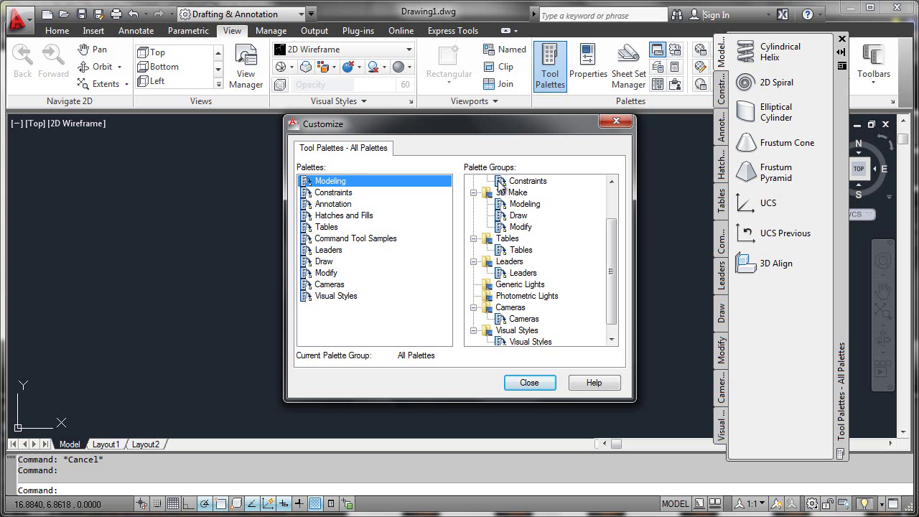
scroll(611, 232, "up", 2)
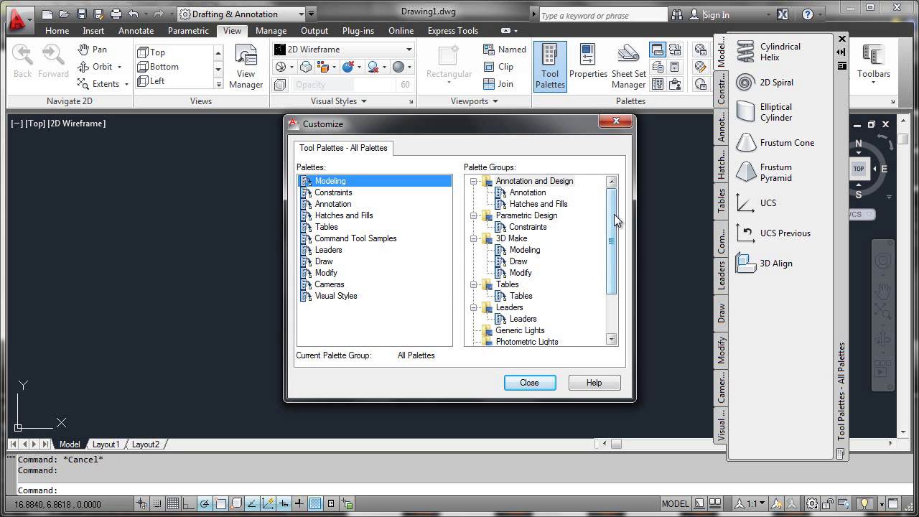
Import the Electrical.xpg palette group file from the Palettes folder
right_click(529, 185)
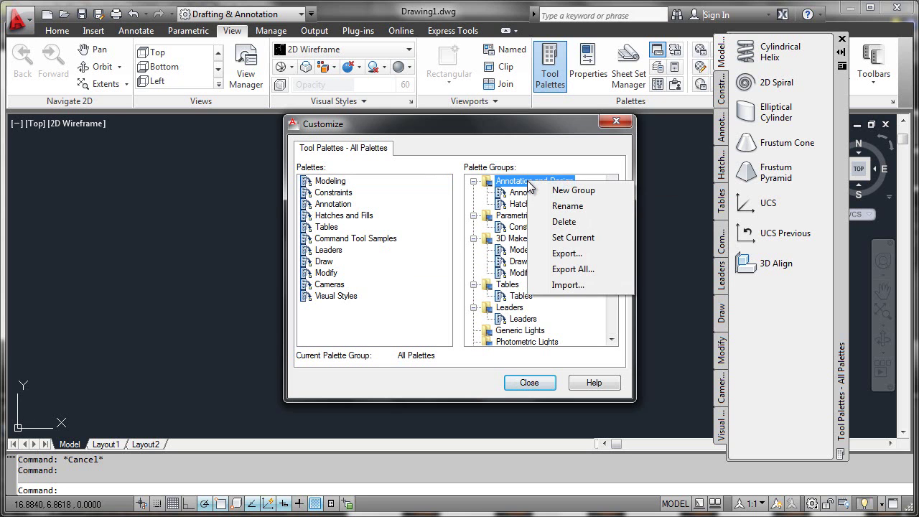
left_click(565, 285)
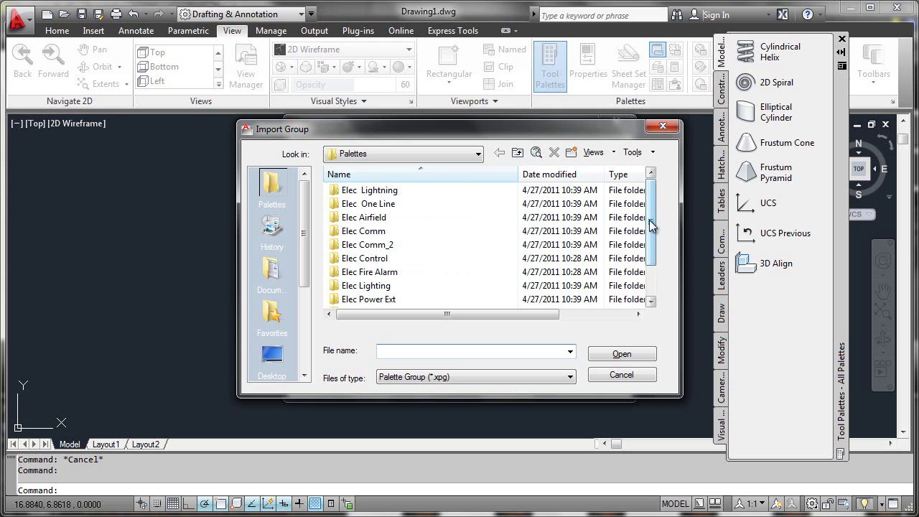
left_click_drag(652, 226, 652, 259)
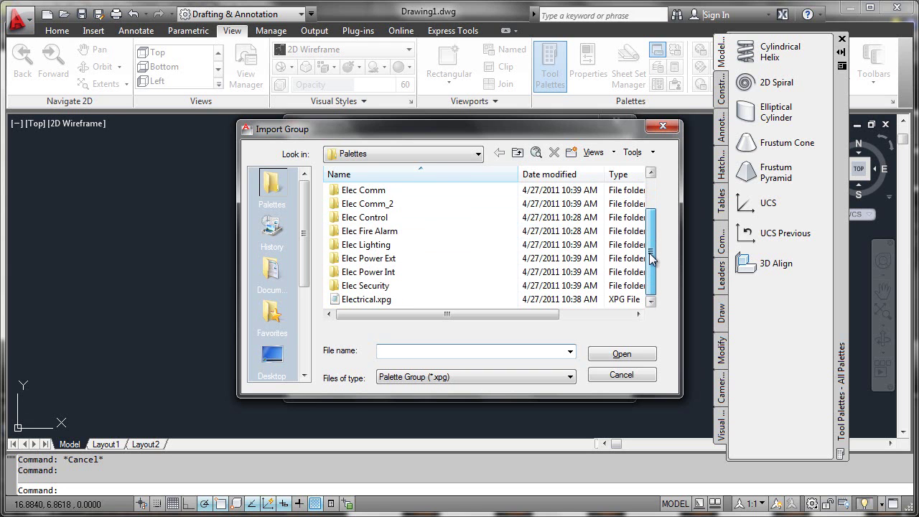
left_click(376, 300)
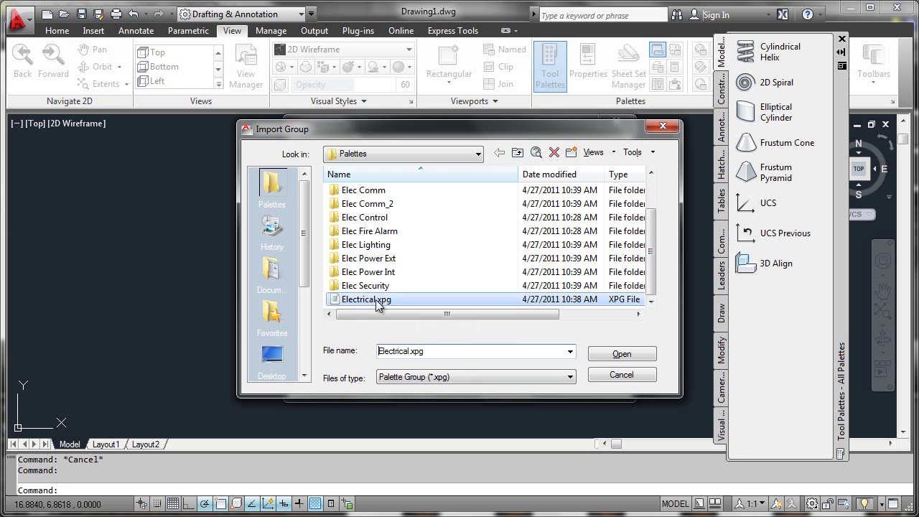
left_click(612, 359)
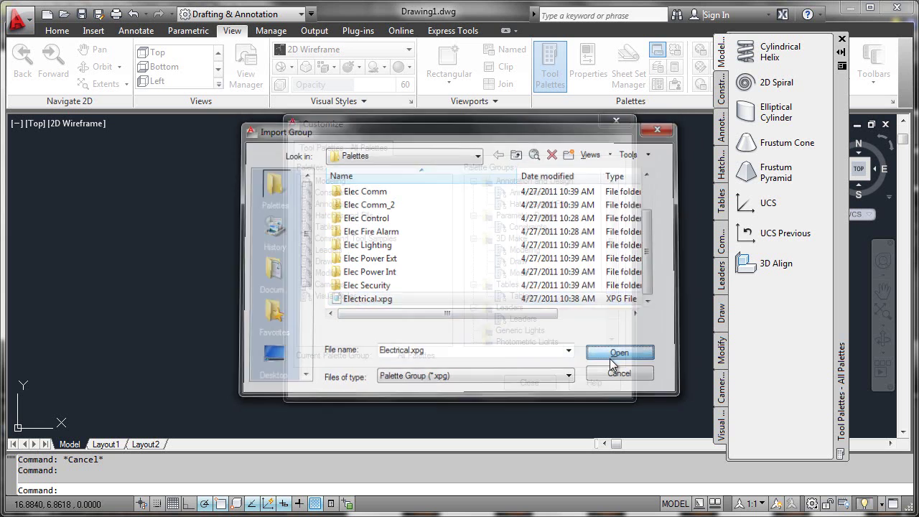
left_click_drag(611, 266, 611, 316)
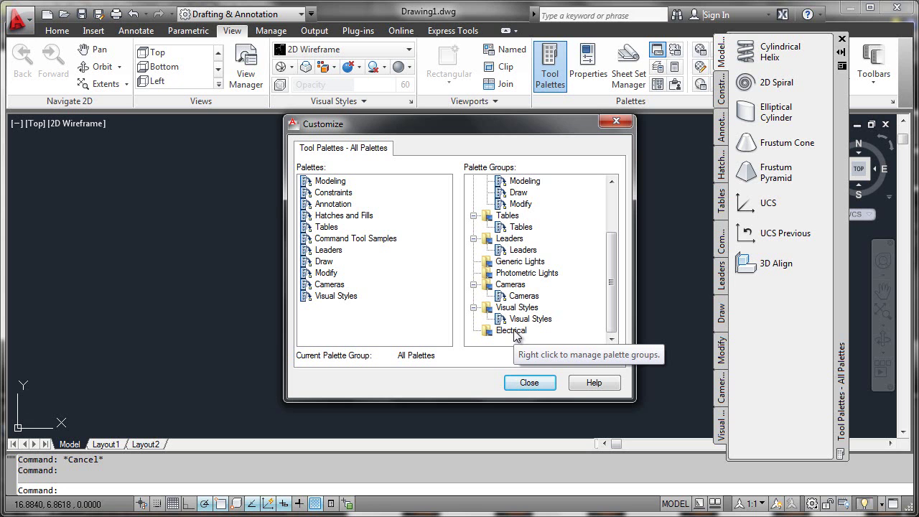
Import the Elec Lightning.xtp palette file from the Palettes folder
right_click(329, 184)
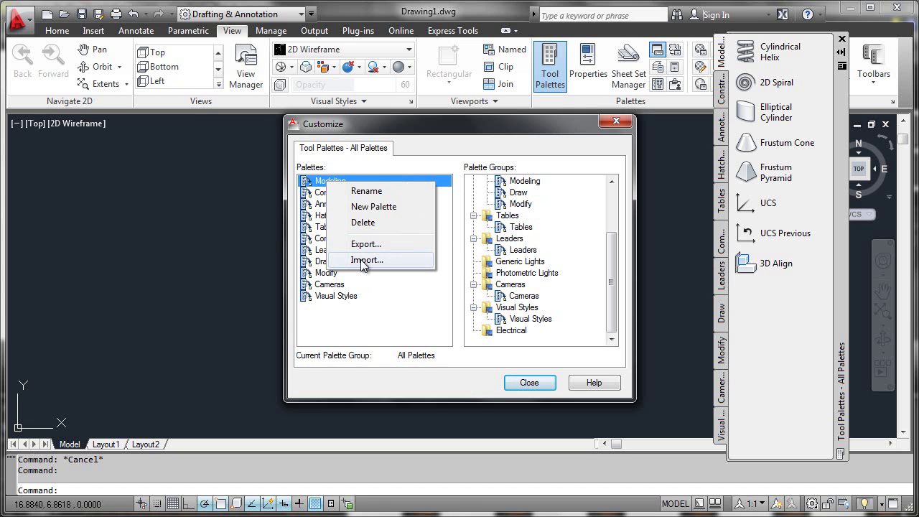
left_click(366, 260)
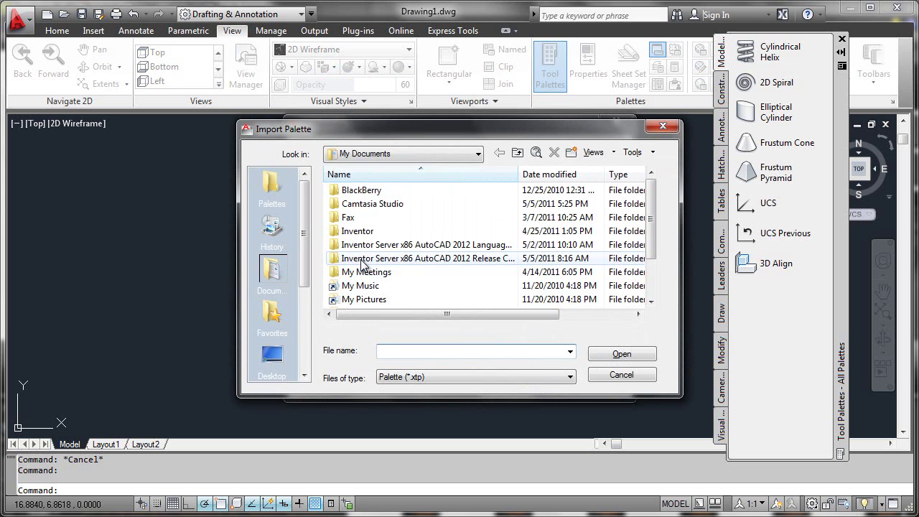
left_click(273, 185)
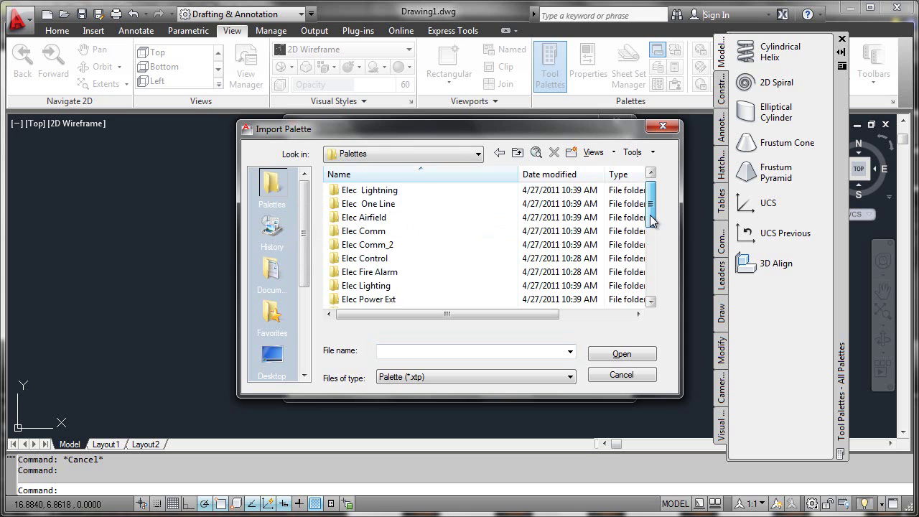
left_click_drag(651, 221, 655, 266)
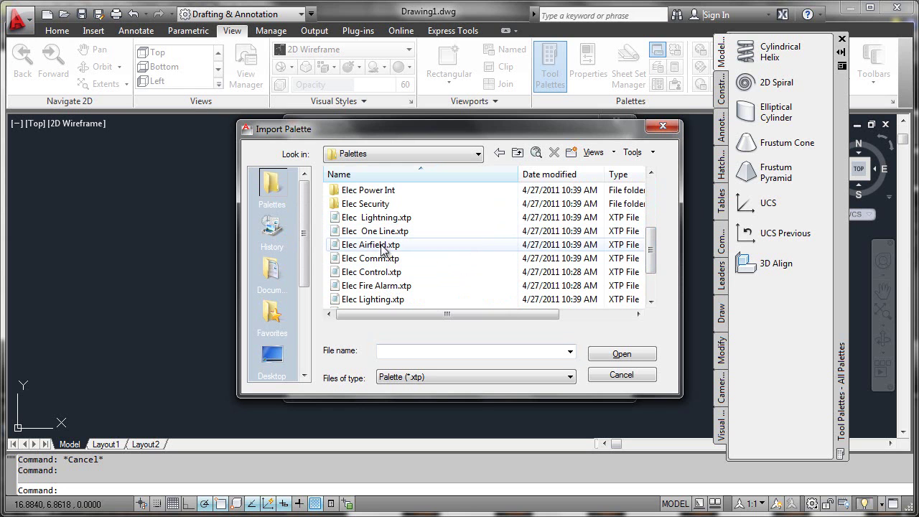
left_click(376, 217)
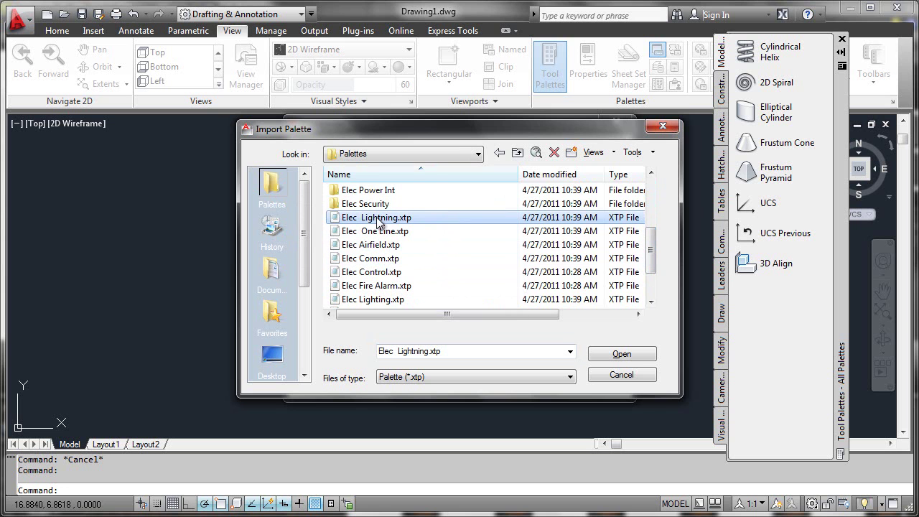
left_click(610, 355)
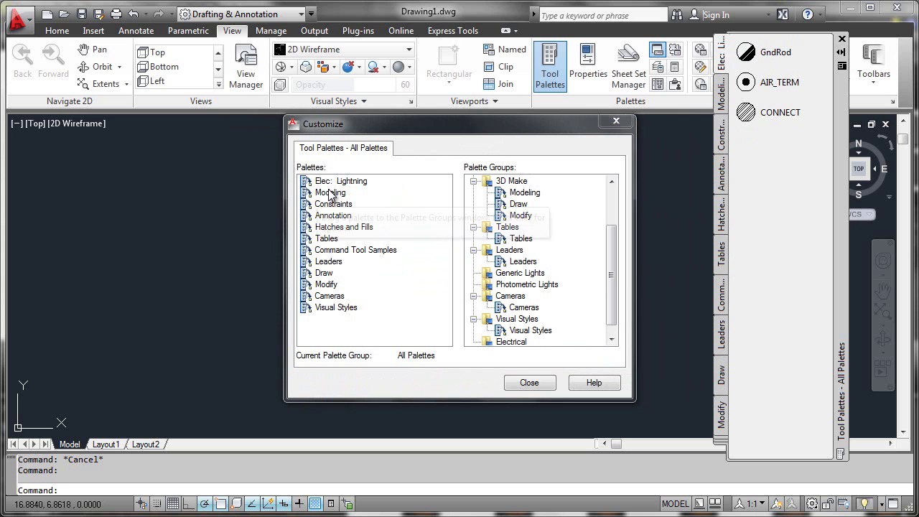
Import the Elec Power Ext.xtp palette file into the Palettes list
right_click(337, 183)
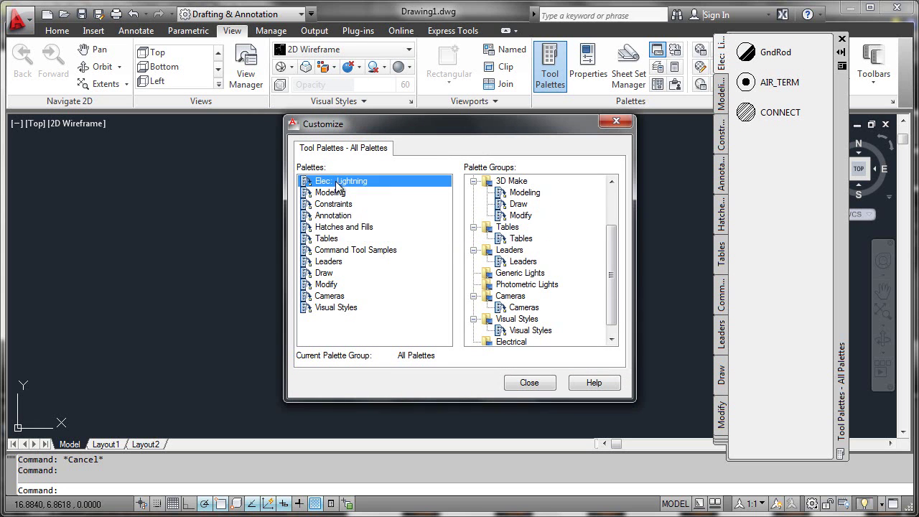
left_click(377, 260)
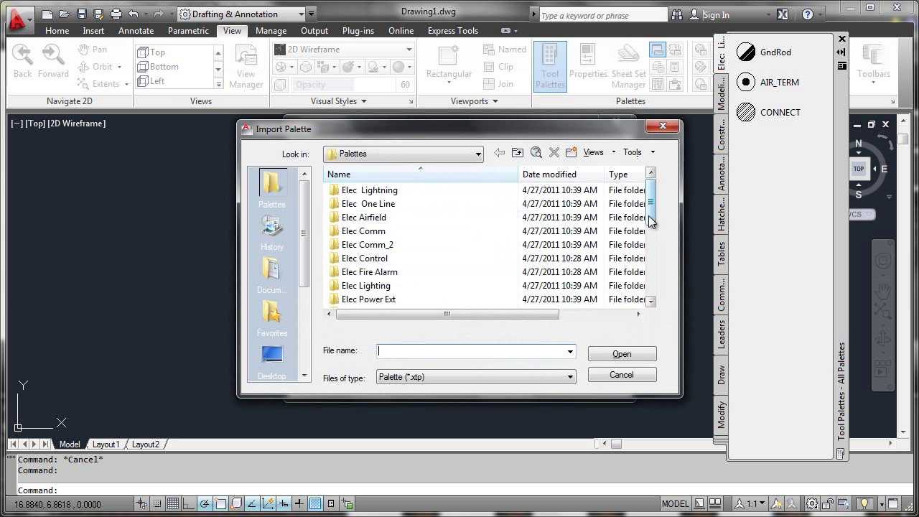
scroll(466, 273, "down", 4)
left_click(373, 273)
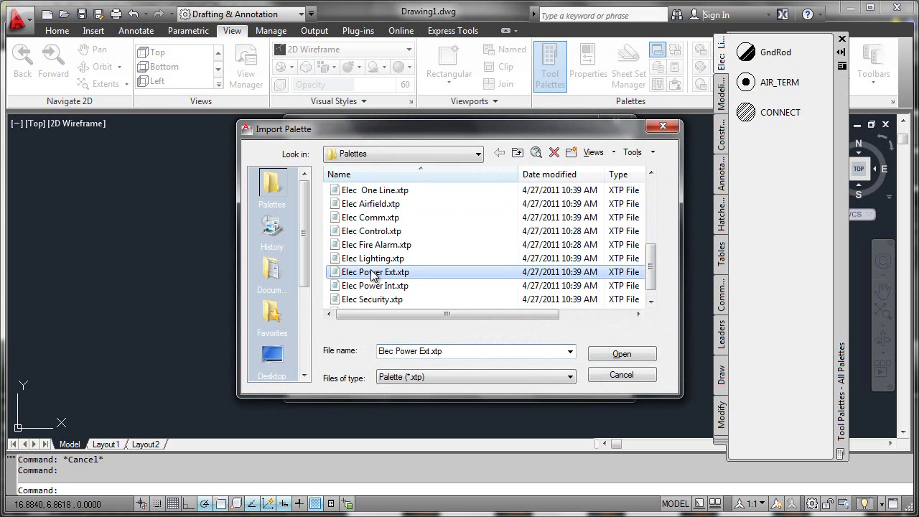
left_click(621, 354)
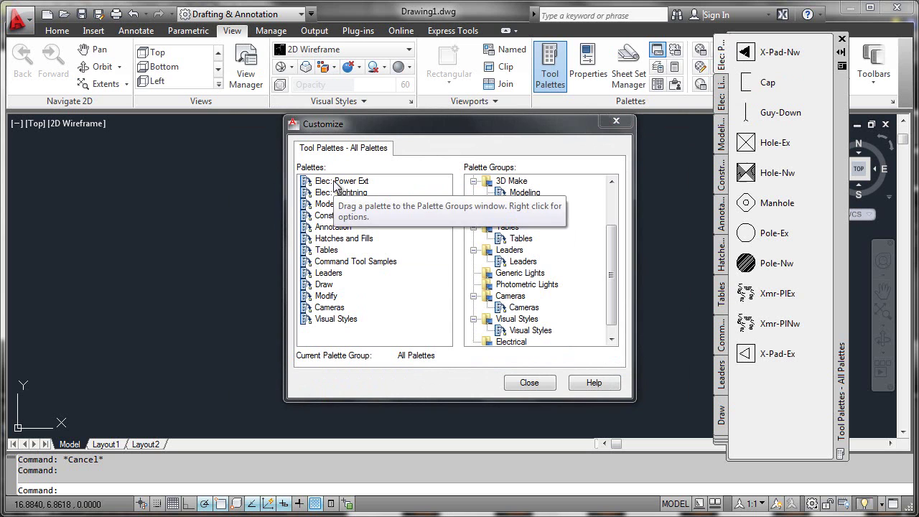
Add the Elec: Power Ext and Elec: Lightning palettes to the Electrical group
left_click_drag(615, 304, 615, 322)
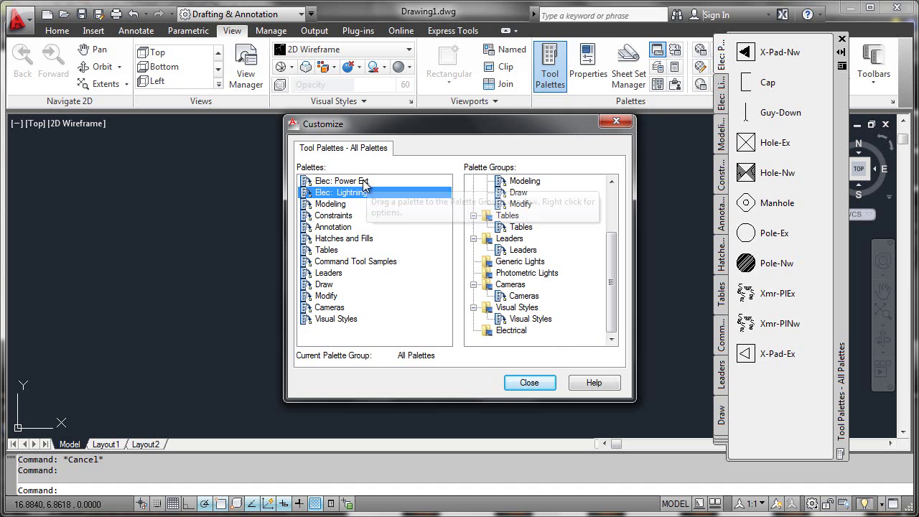
left_click_drag(370, 183, 506, 338)
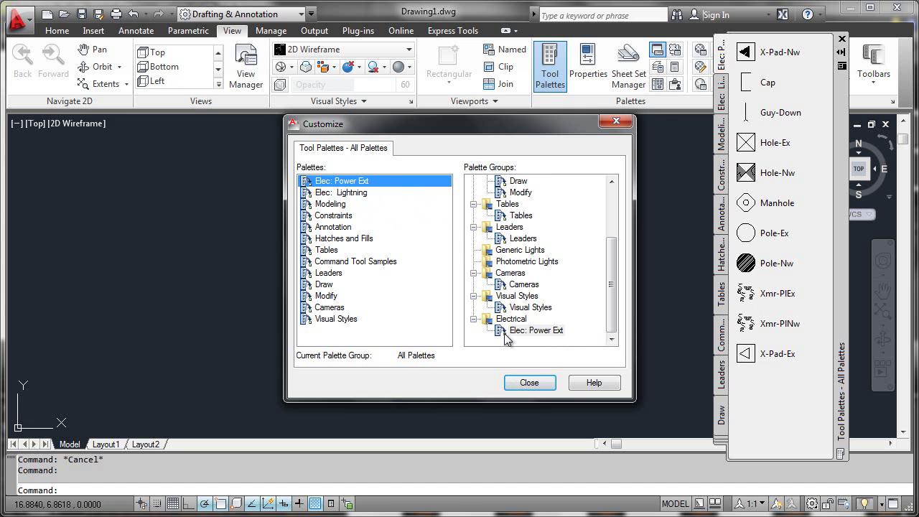
left_click(358, 199)
left_click_drag(359, 201, 512, 327)
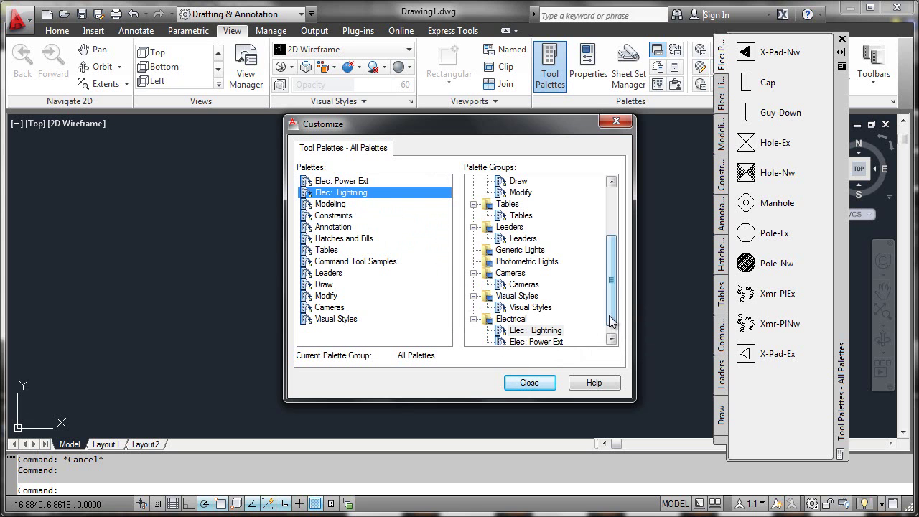
scroll(611, 329, "down", 1)
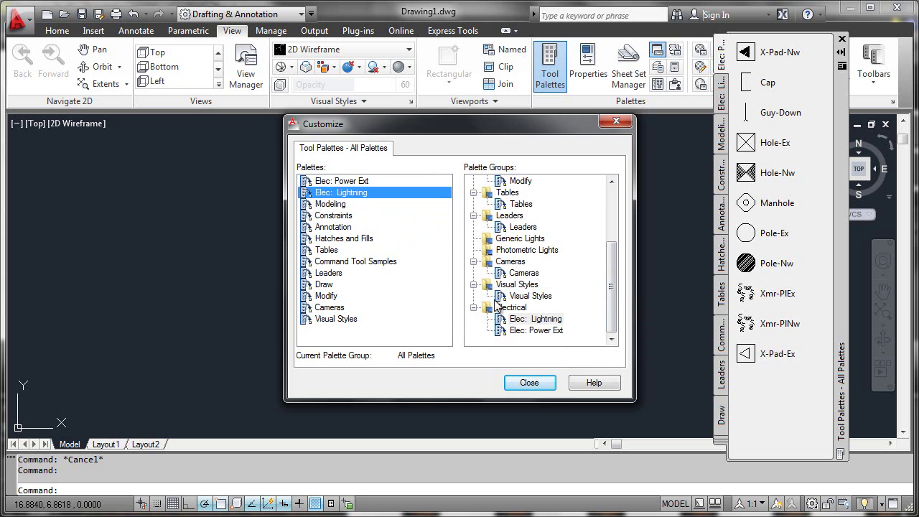
Close the Customize dialog and bring up the Tool Palettes group menu
left_click(529, 385)
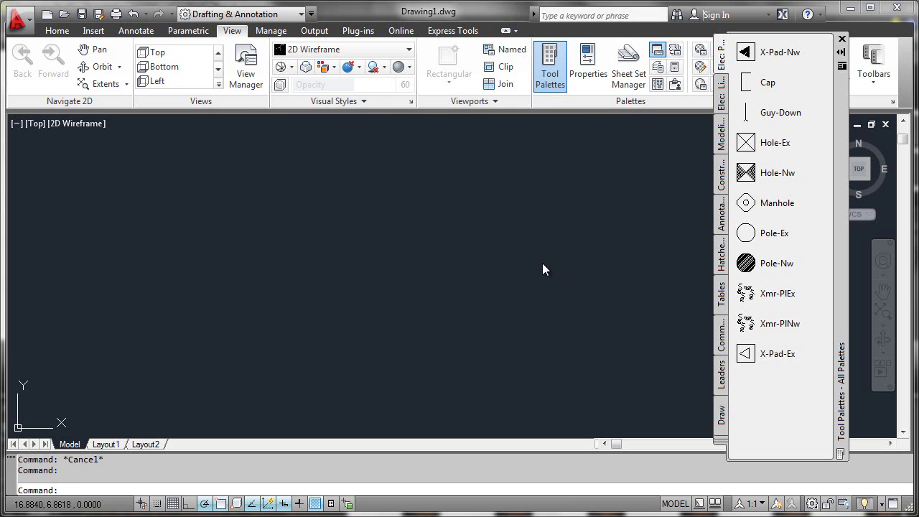
right_click(841, 91)
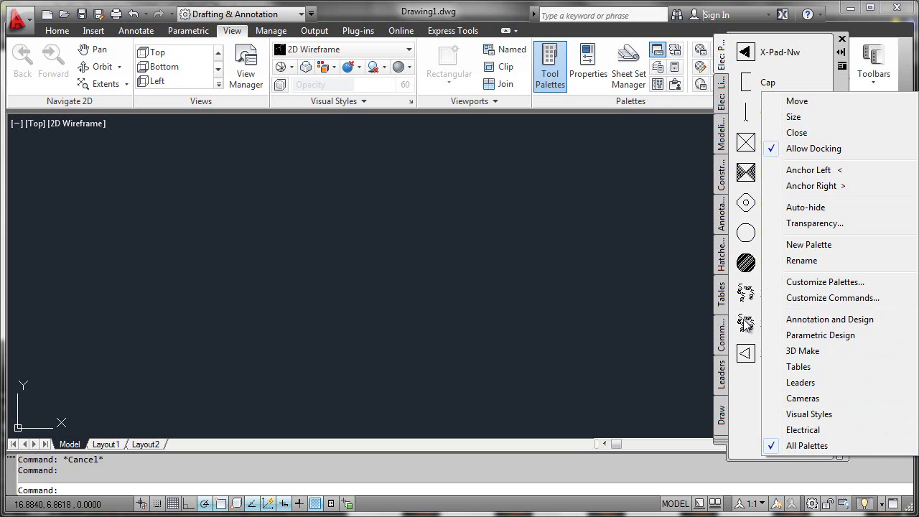
Display only the Electrical group and show its Elec: Lightning palette tools
left_click(802, 429)
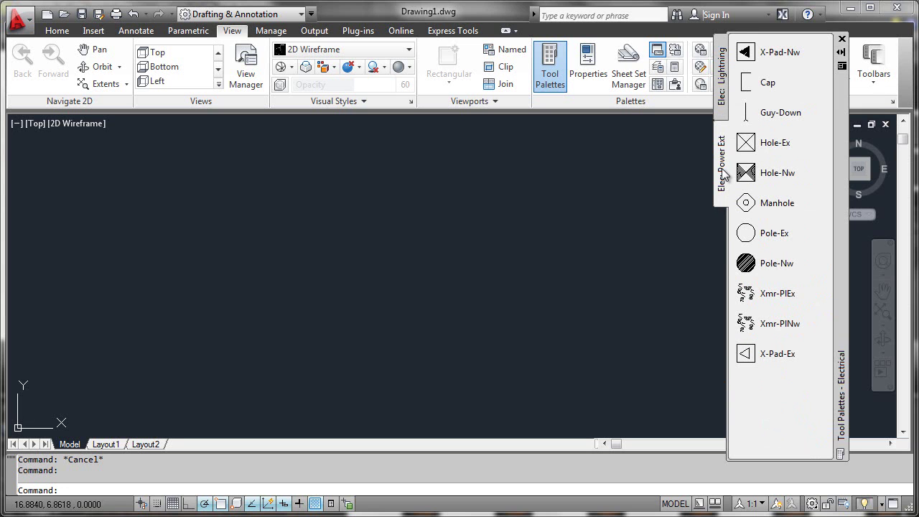
left_click(722, 92)
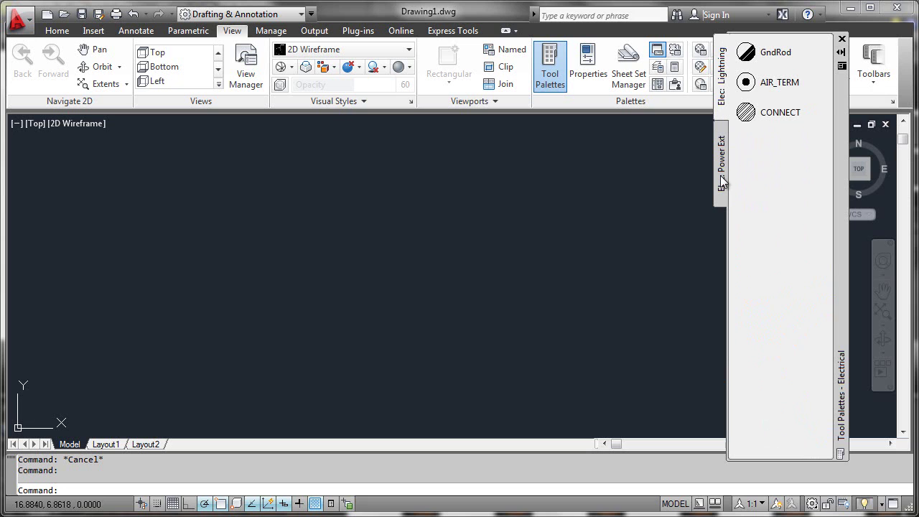
Switch the tool palettes to Parametric Design, then back to All Palettes
right_click(841, 85)
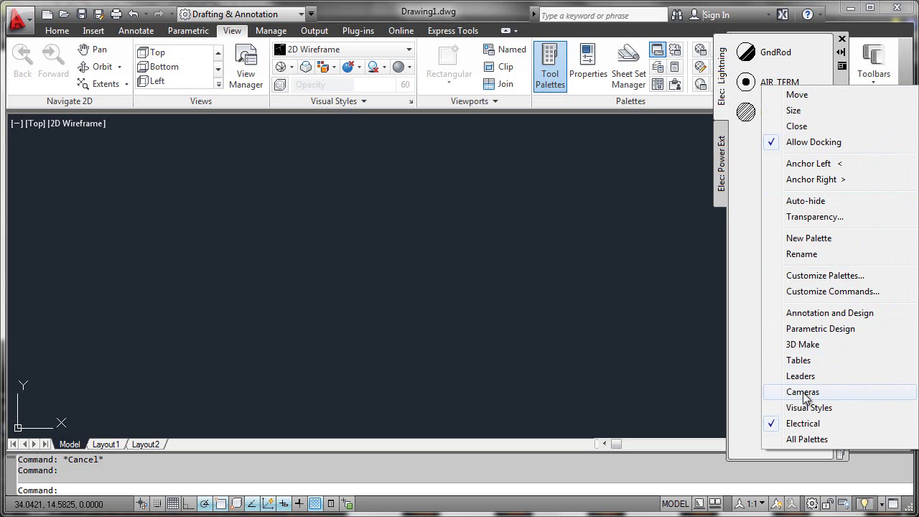
left_click(809, 329)
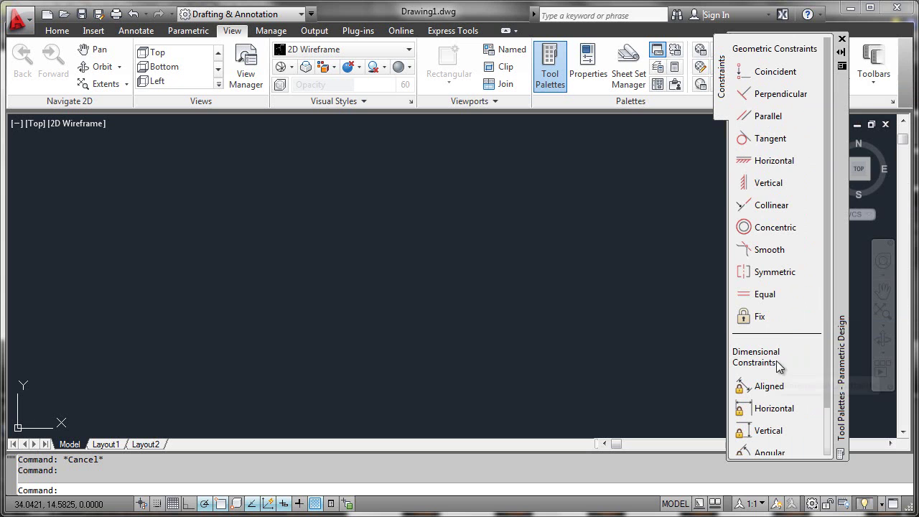
right_click(842, 89)
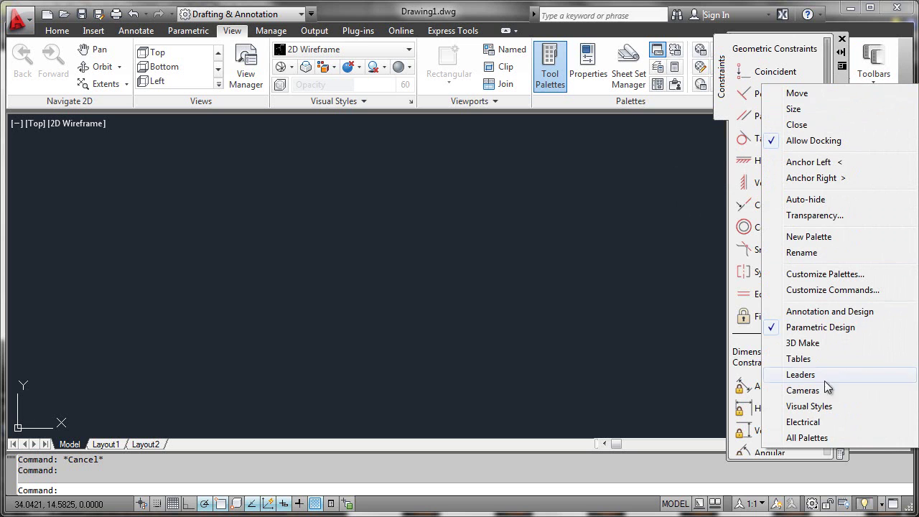
left_click(807, 438)
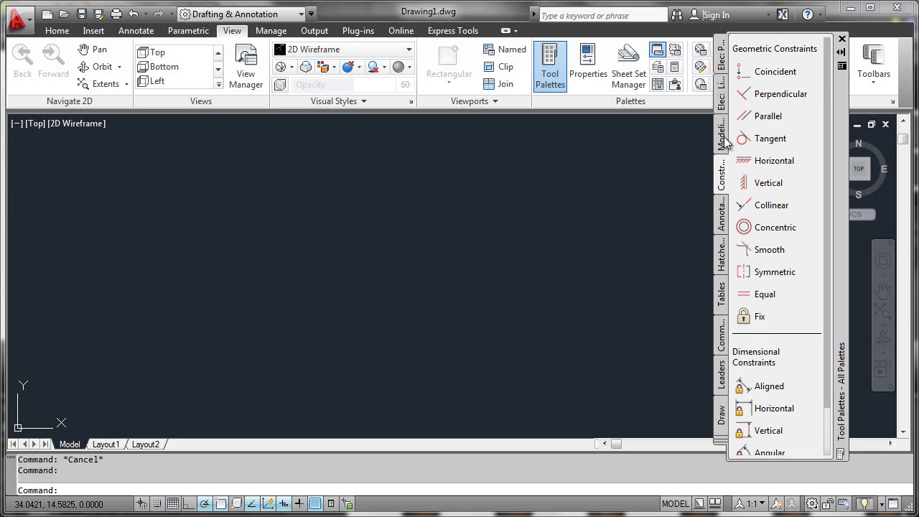